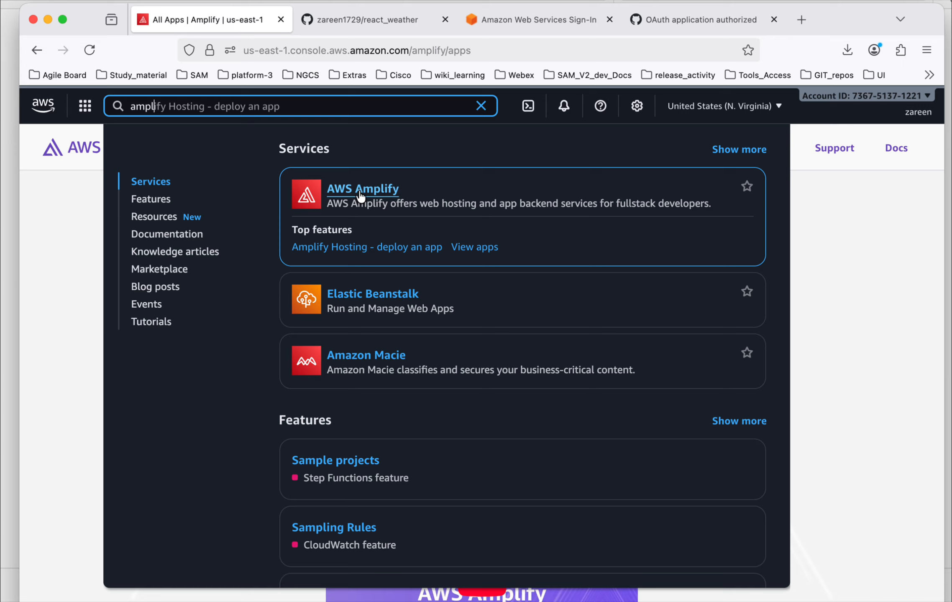
Open AWS Amplify and start deploying a new app with GitHub as the source code provider.
click(357, 191)
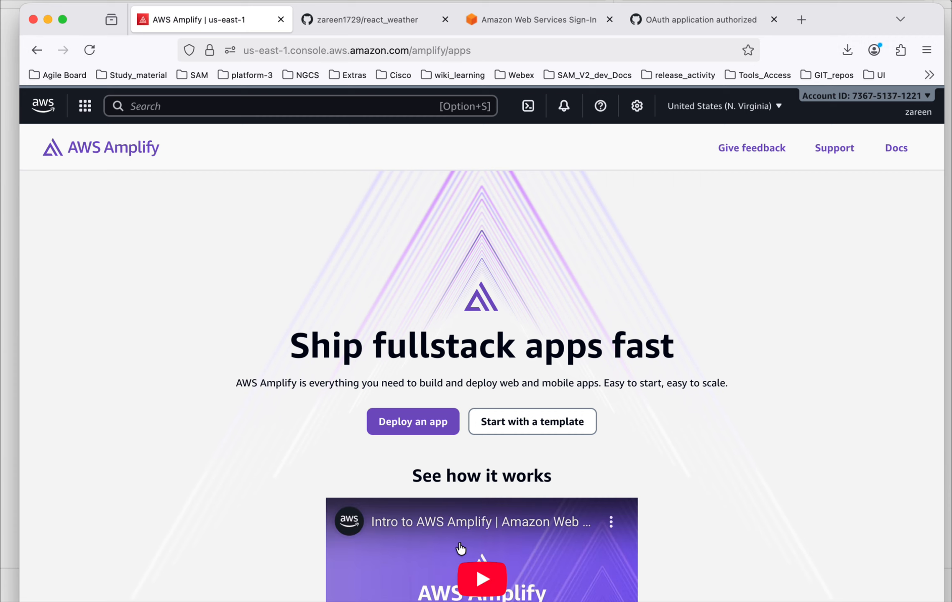
click(418, 431)
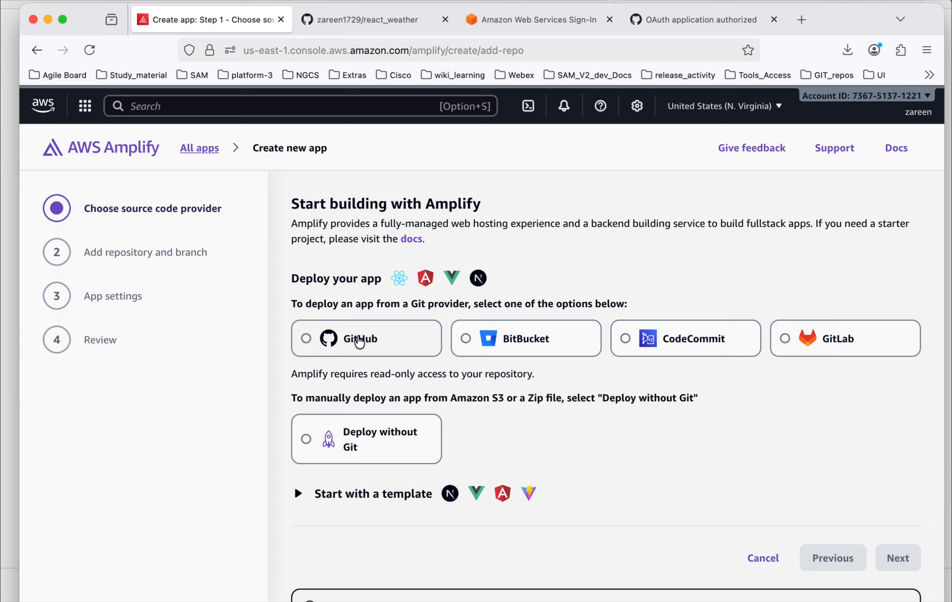
click(359, 341)
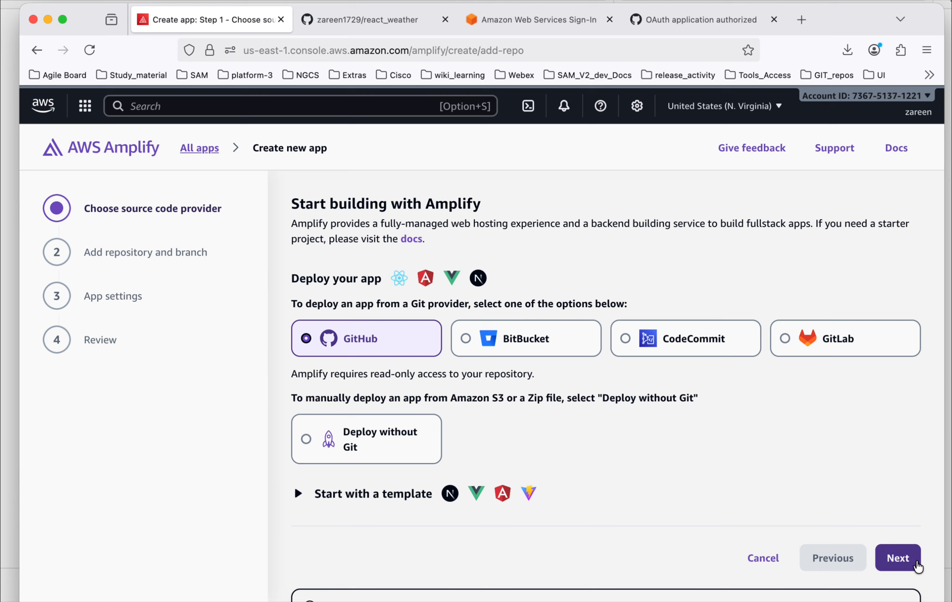
click(911, 563)
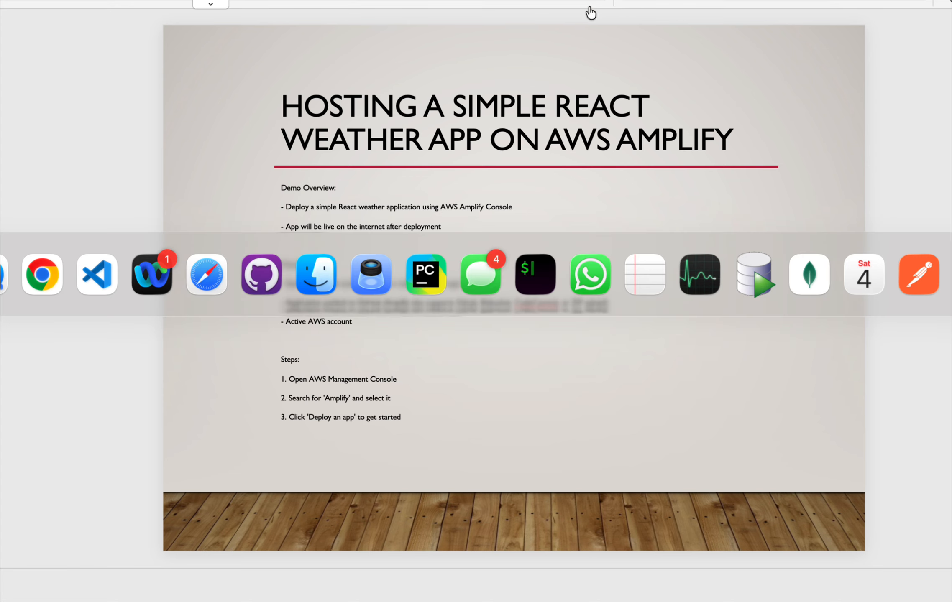
key(super+Tab)
key(super+Tab)
key(Escape)
key(super+Tab)
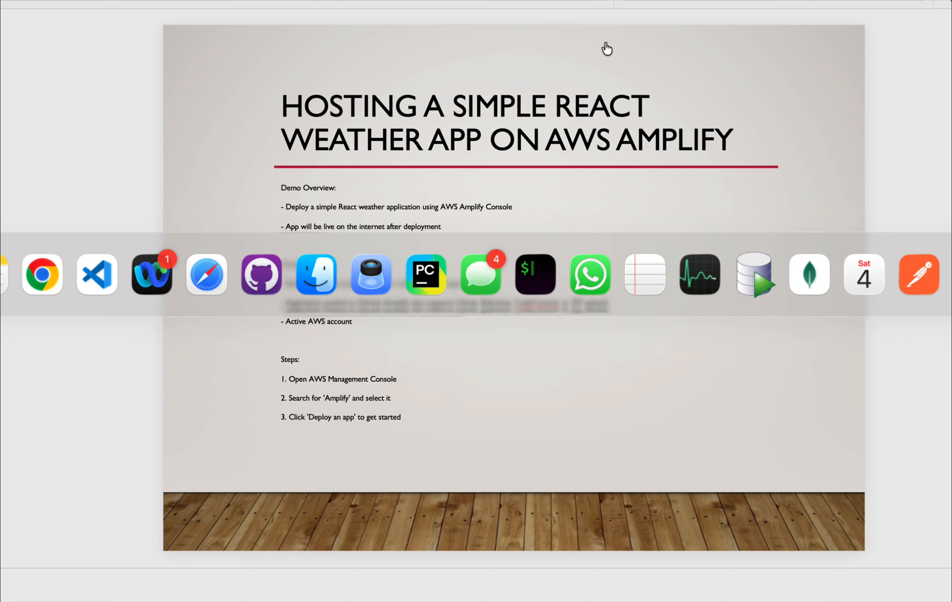
key(super+Tab)
key(super+Tab)
key(super+Tab)
key(super+Tab)
key(super+Tab)
key(super+Tab)
key(super+Tab)
key(super+Tab)
key(super+Tab)
key(super+Tab)
key(super+Tab)
key(super+Tab)
key(super+Tab)
key(super+Tab)
key(super+Tab)
key(super+Tab)
key(super+Tab)
key(super+Tab)
key(super+Tab)
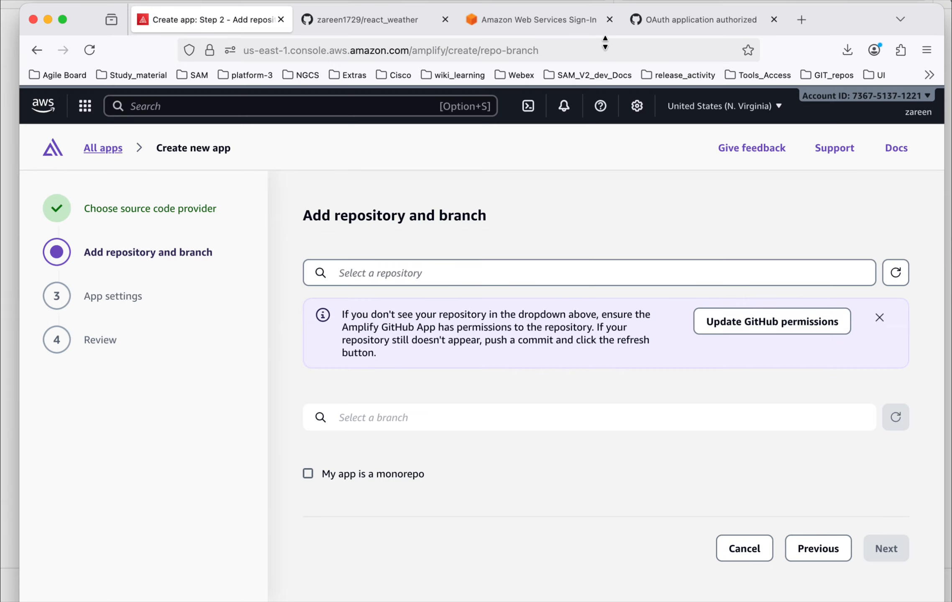
Choose the react_weather repository with its main branch as the deployment source and continue to the app settings.
click(410, 273)
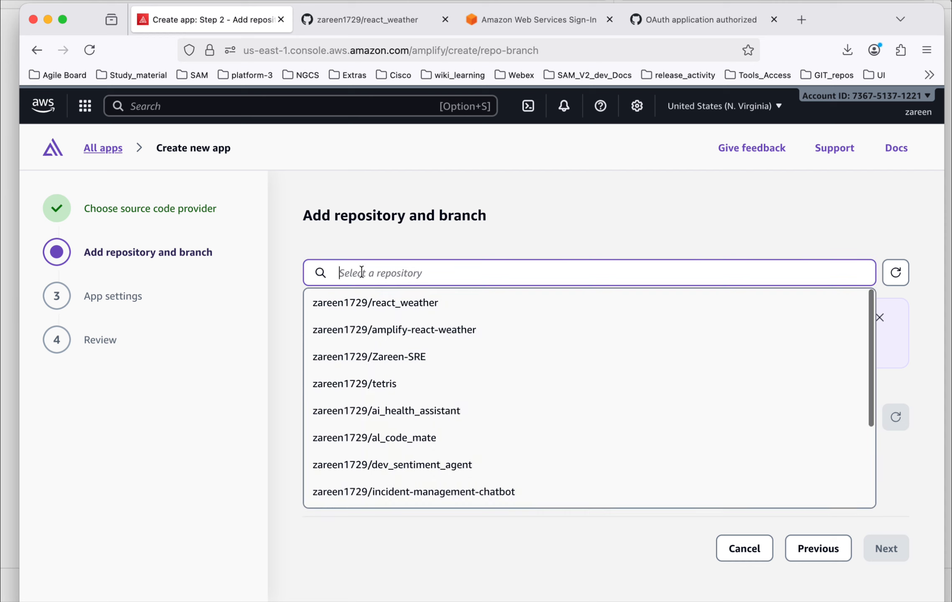
click(371, 306)
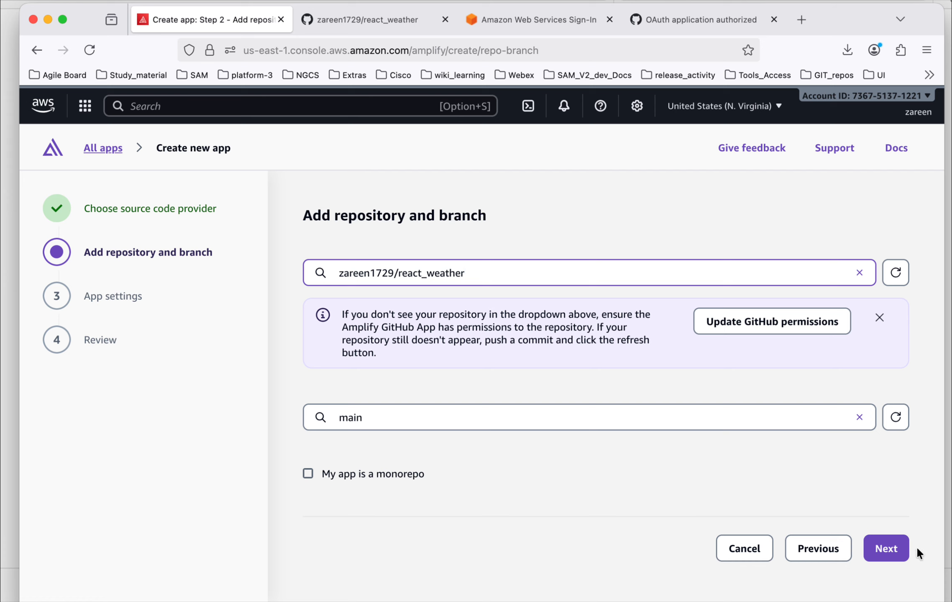
click(886, 551)
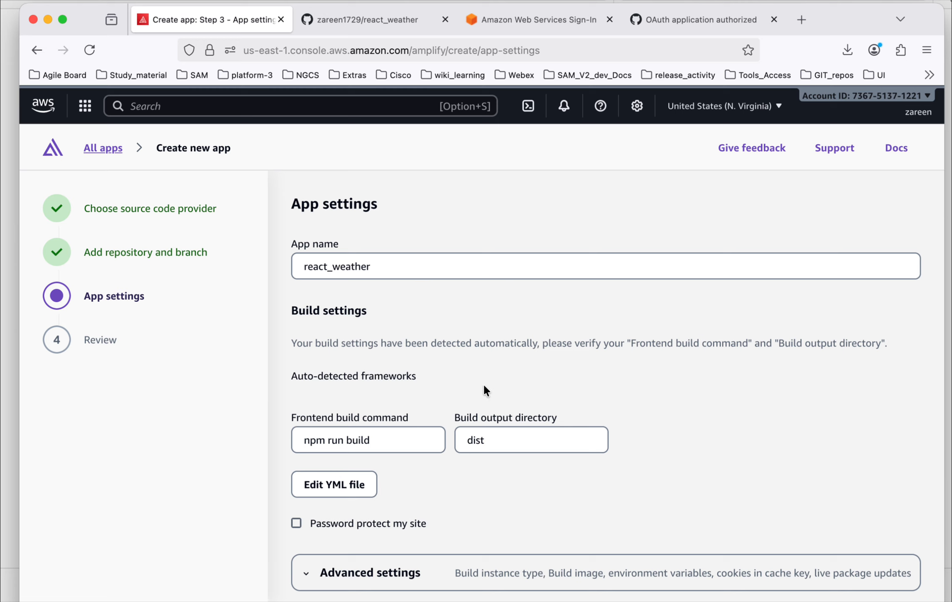
Accept the app name react_weather and the detected build command and output directory, and proceed to the review.
scroll(484, 389, down, 2)
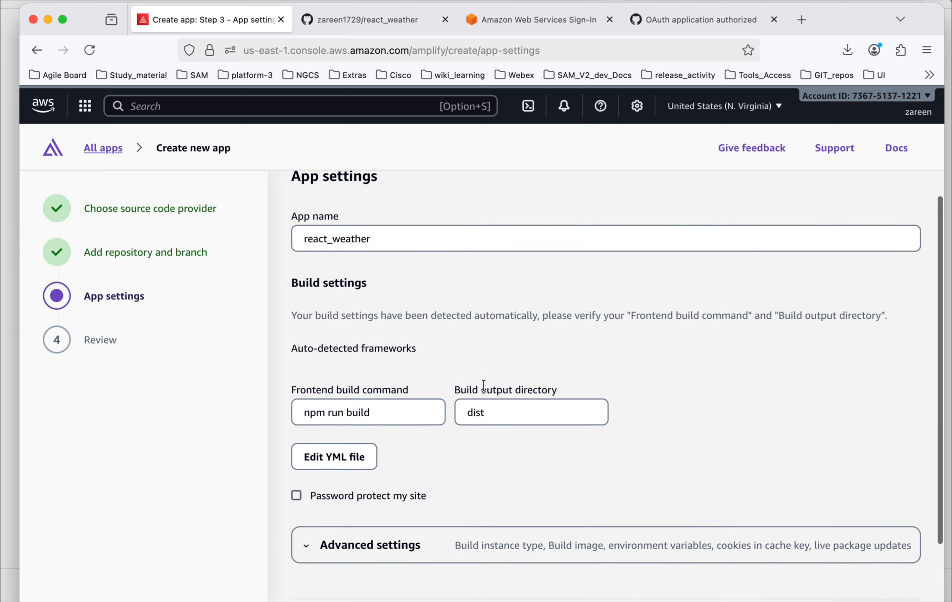
scroll(484, 385, down, 3)
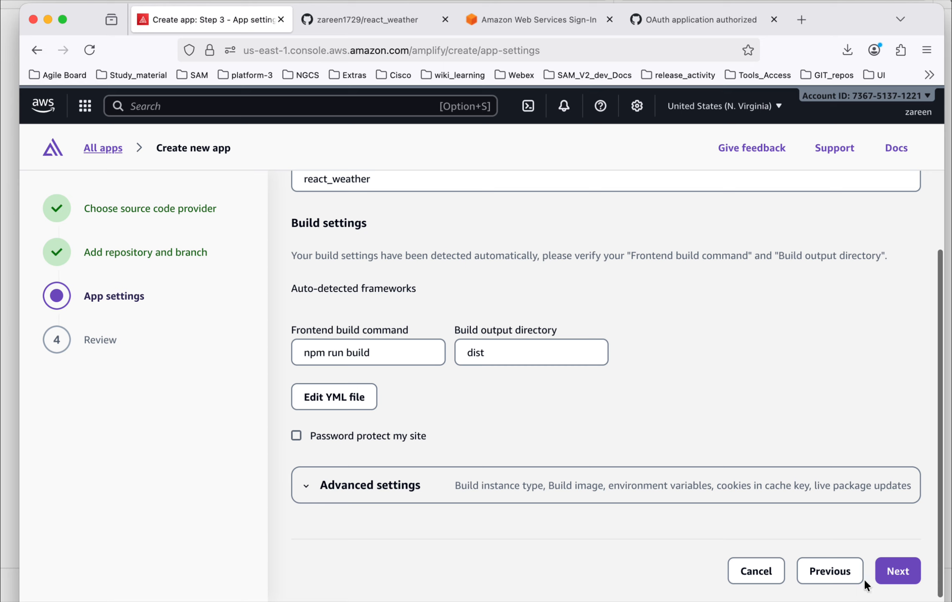
click(895, 572)
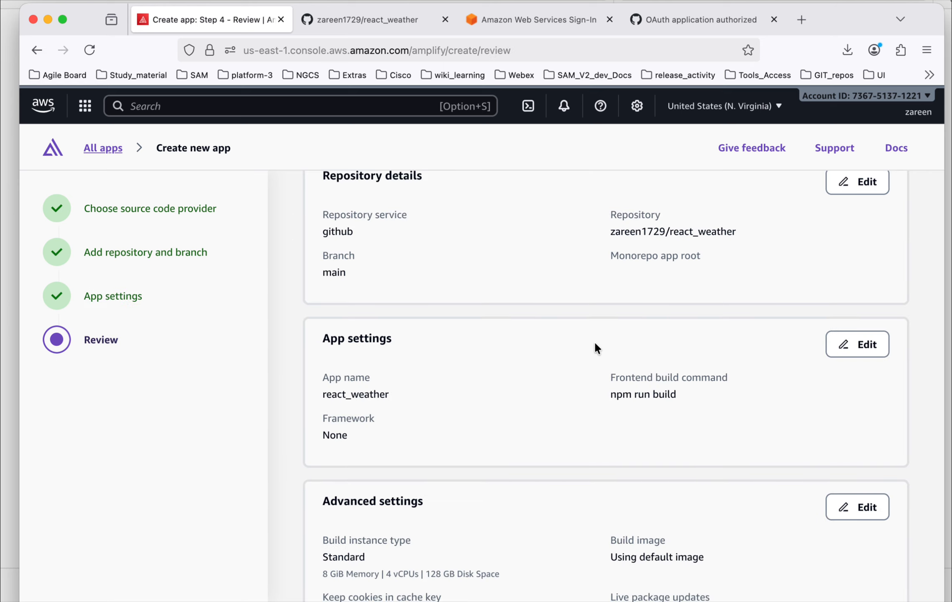
Review the repository, app and advanced settings, and save and deploy the app.
scroll(594, 340, down, 3)
scroll(595, 340, down, 5)
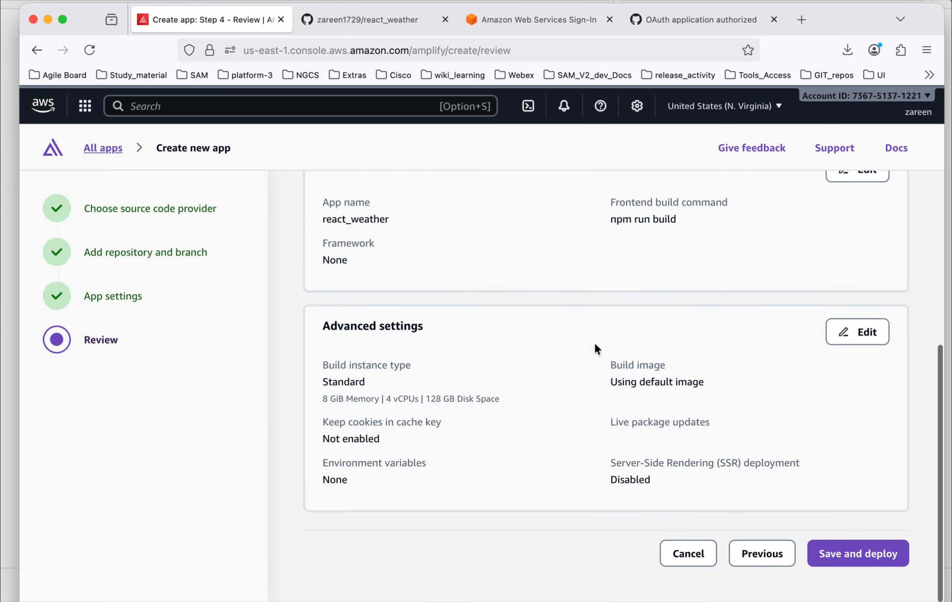
click(852, 566)
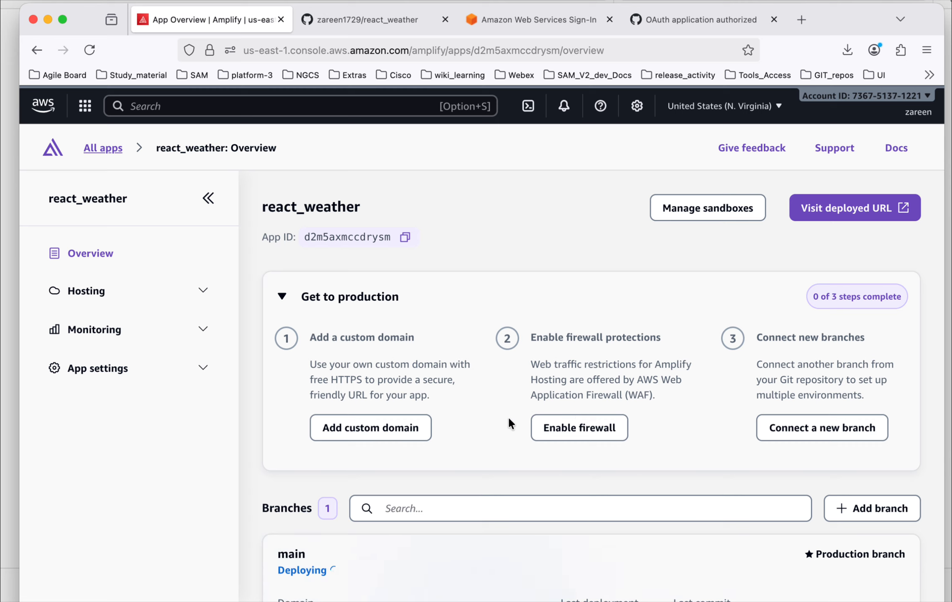
Look over the app overview and open the deployments of the main branch.
scroll(509, 420, down, 3)
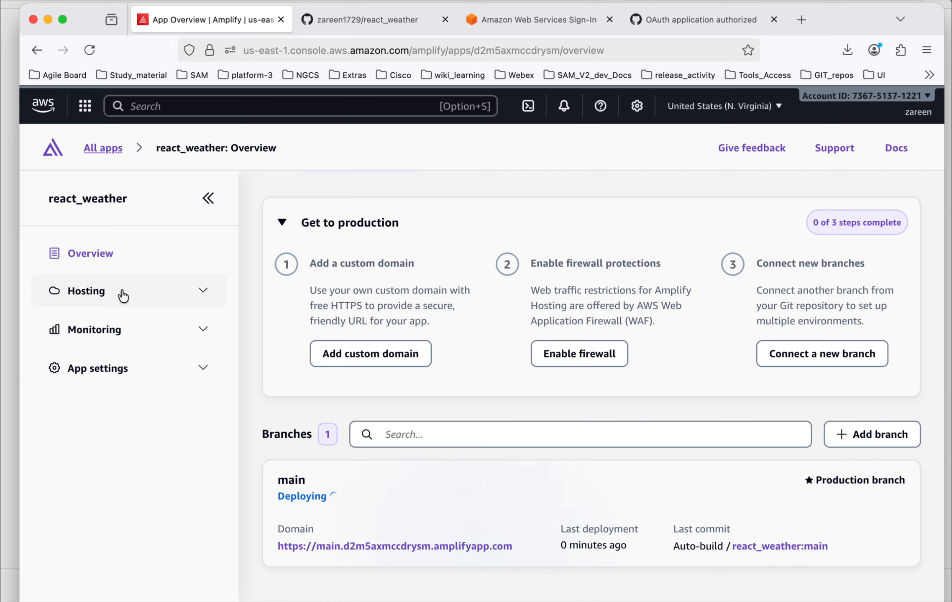
scroll(414, 334, down, 1)
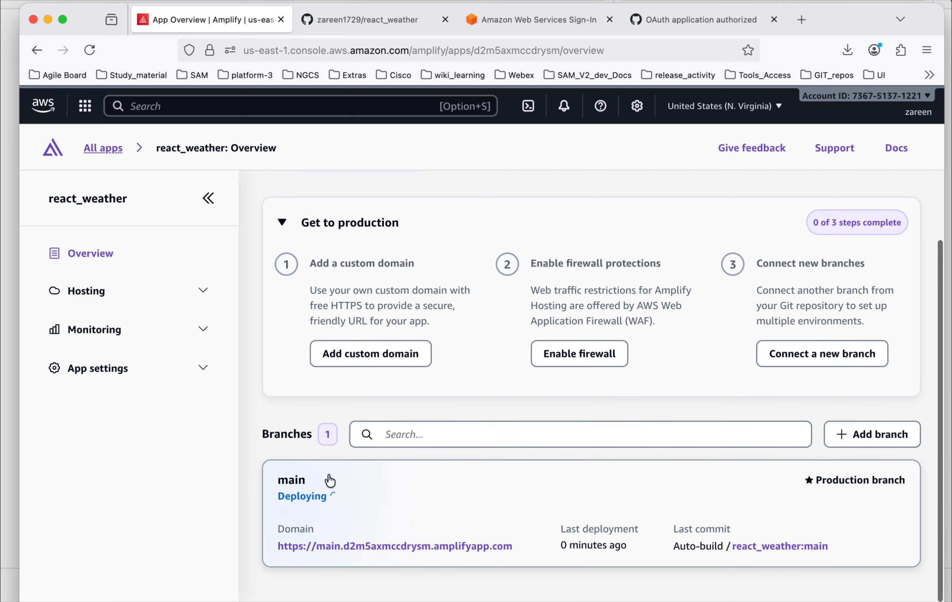
click(292, 482)
scroll(375, 418, down, 2)
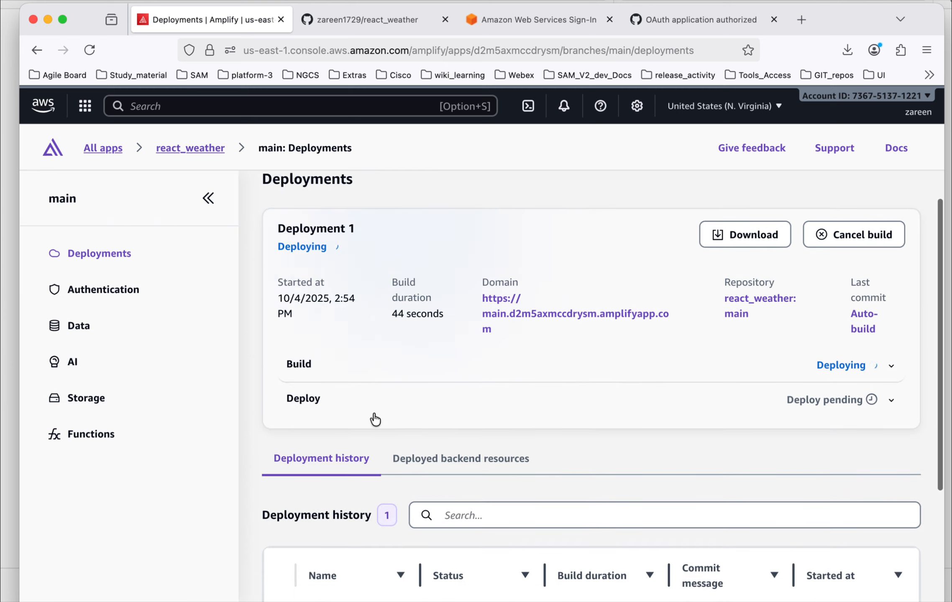
scroll(502, 418, up, 2)
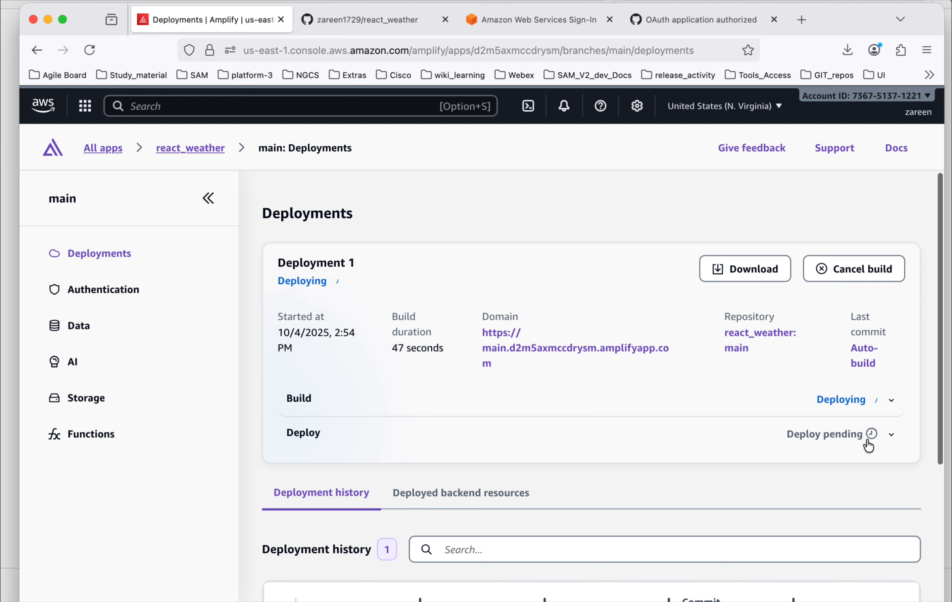
Expand the Build stage of Deployment 1 and examine its log from repository cloning to environment caching.
click(599, 405)
scroll(571, 395, down, 3)
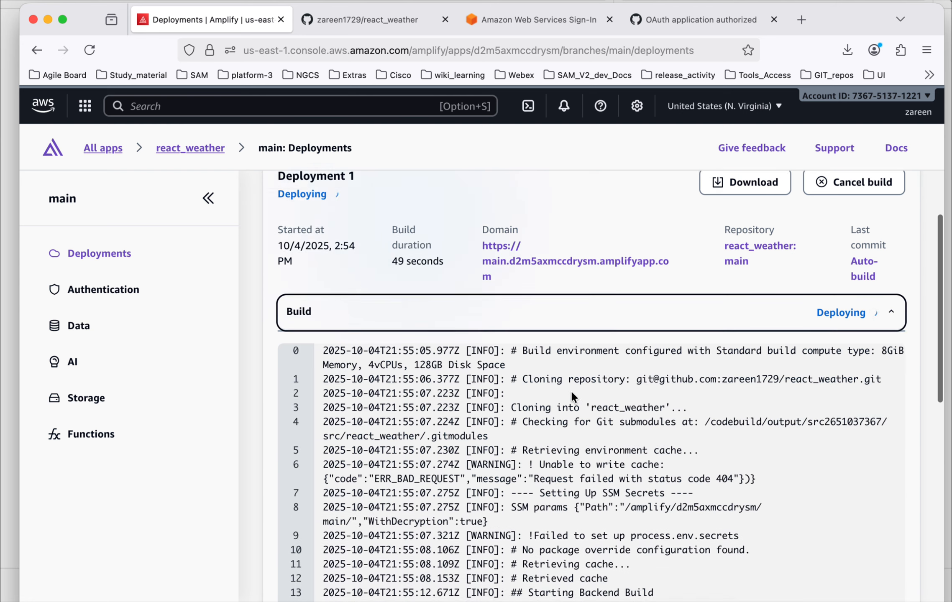
scroll(571, 393, down, 3)
scroll(569, 387, down, 2)
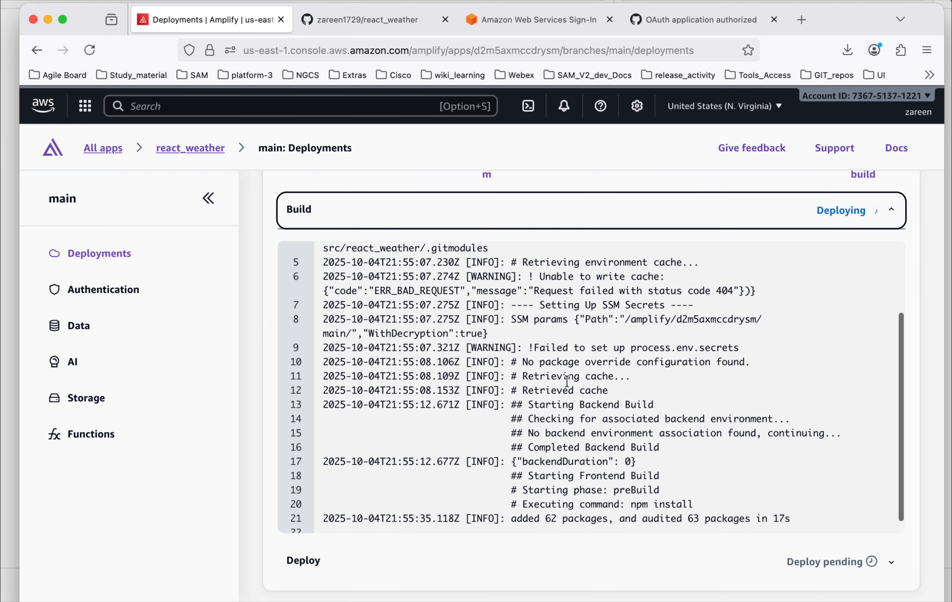
scroll(567, 380, down, 4)
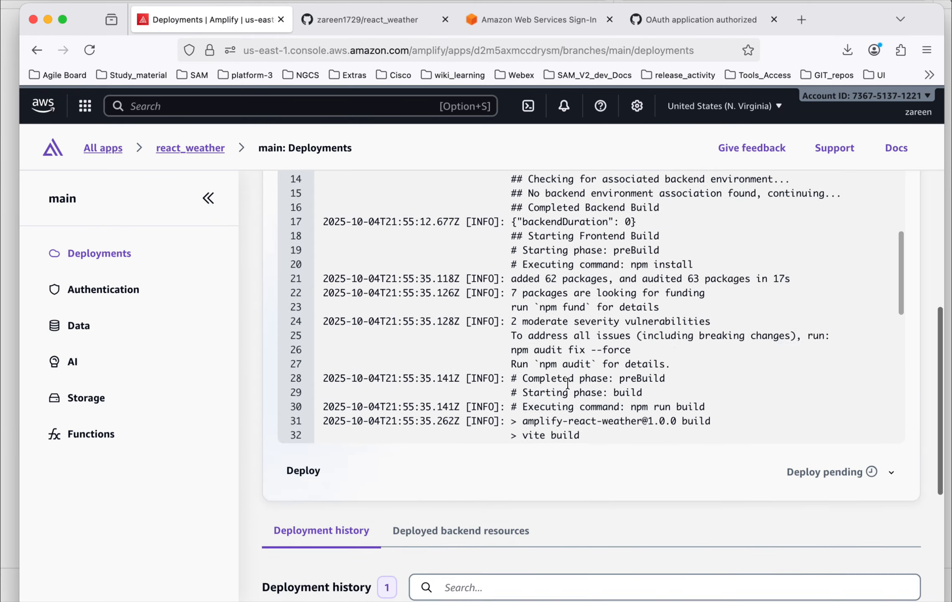
scroll(568, 387, down, 8)
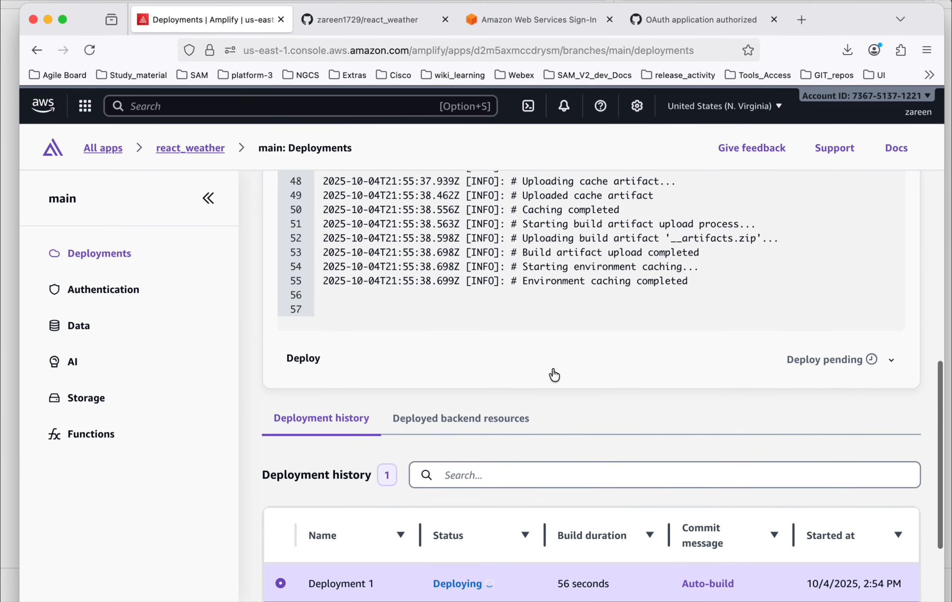
scroll(552, 373, down, 3)
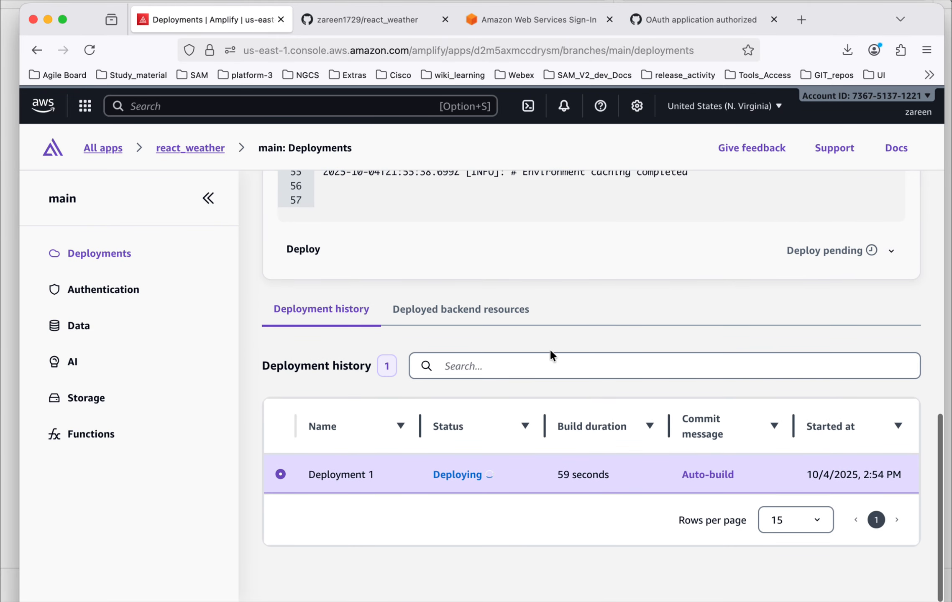
scroll(409, 323, up, 2)
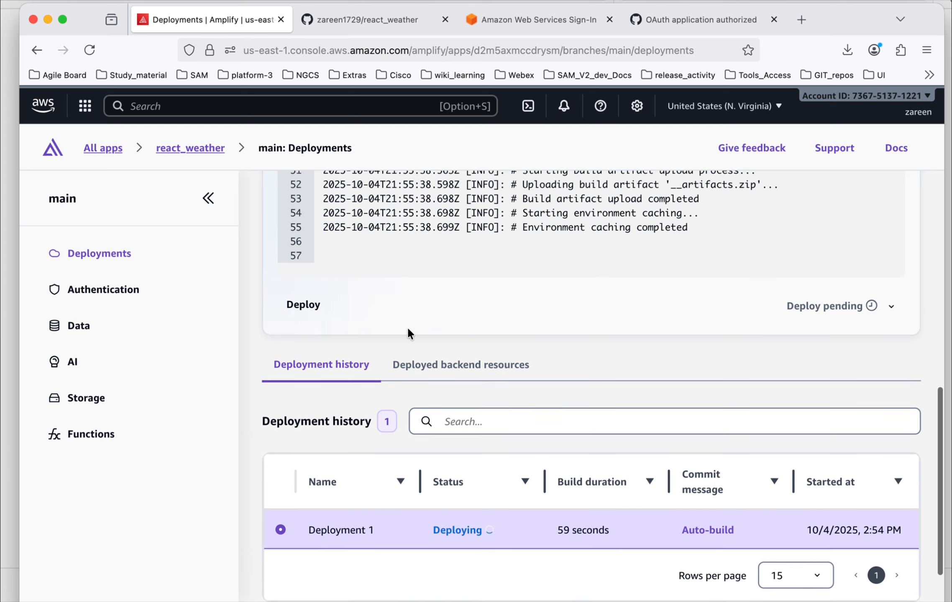
scroll(410, 331, up, 2)
scroll(464, 257, up, 3)
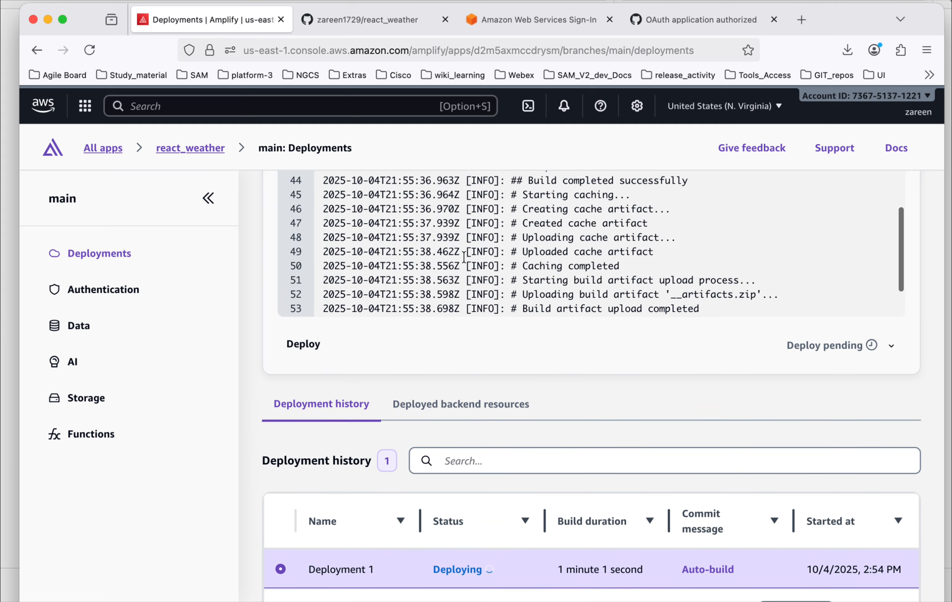
scroll(544, 293, up, 2)
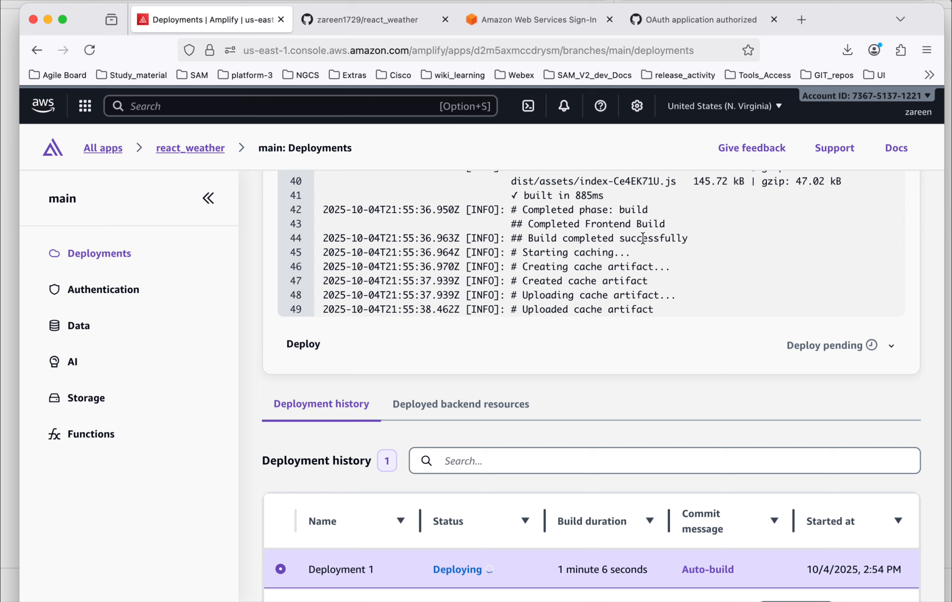
scroll(642, 237, down, 2)
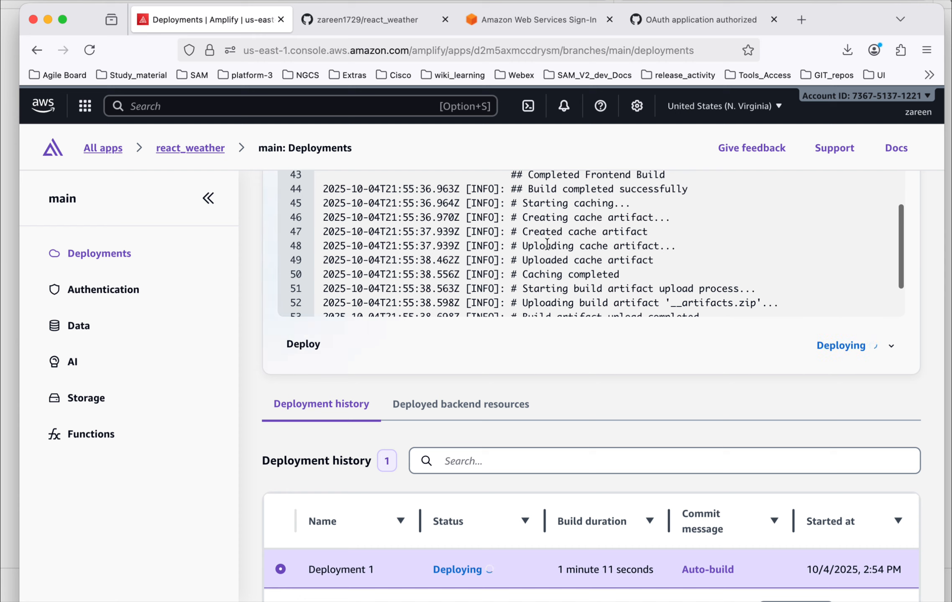
scroll(548, 243, down, 3)
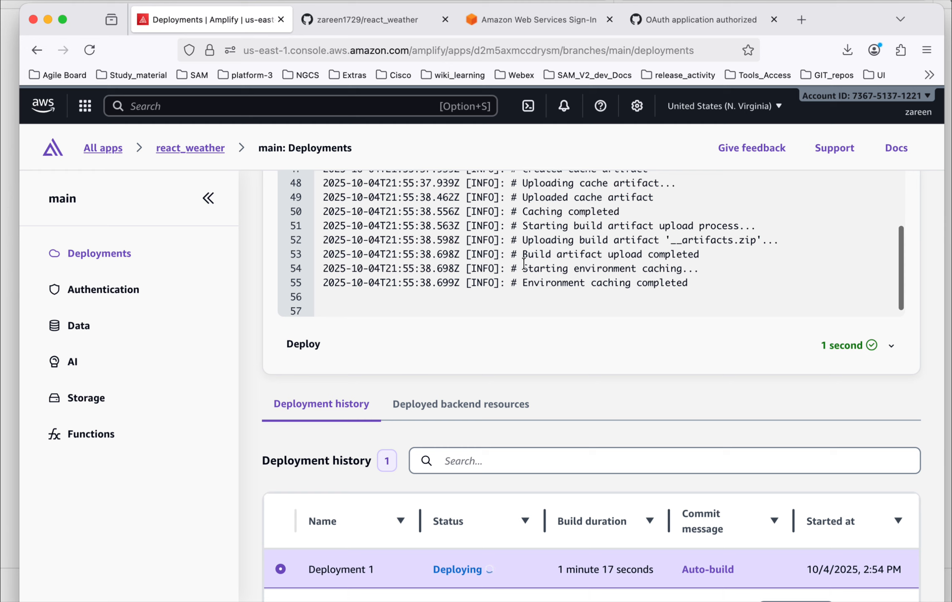
scroll(530, 265, down, 1)
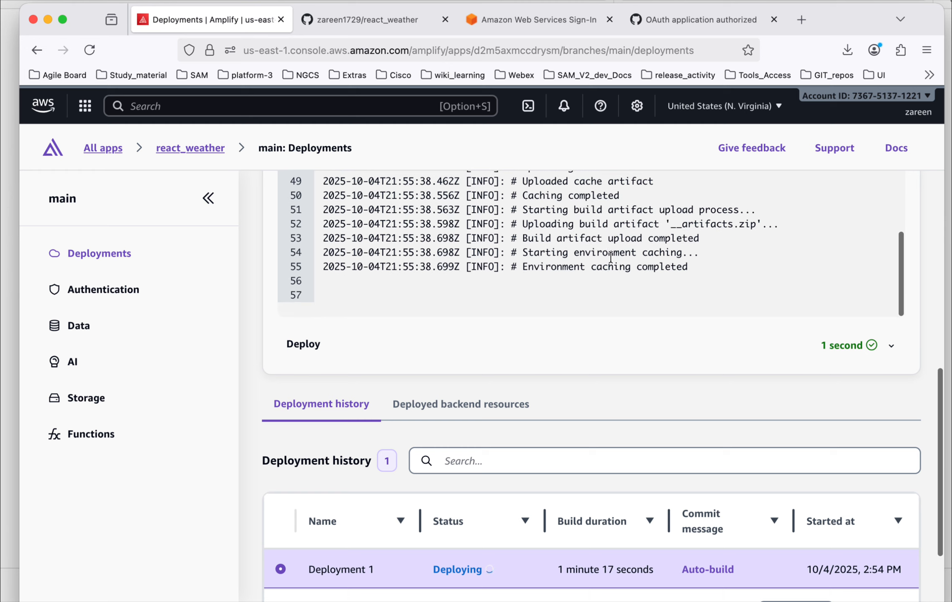
scroll(613, 262, down, 3)
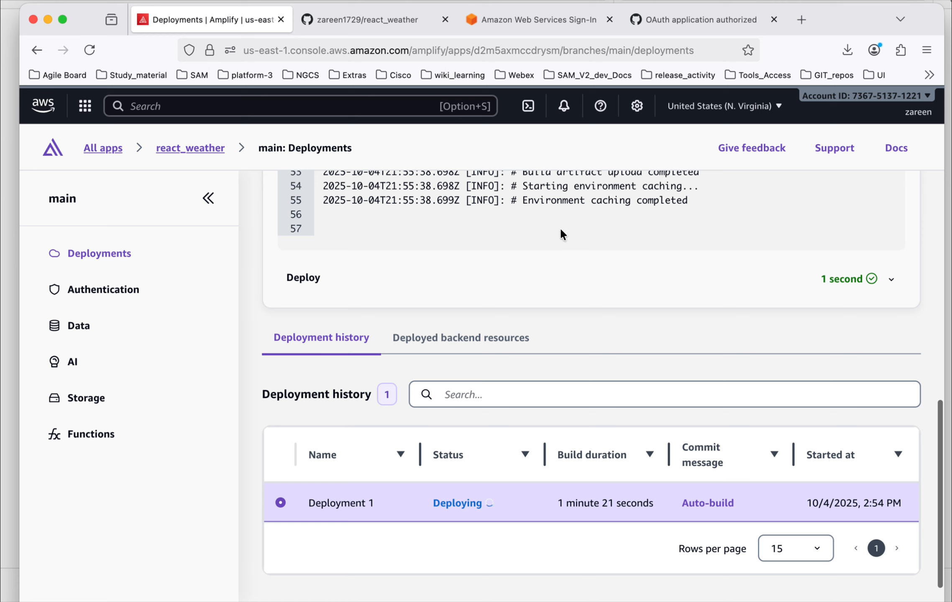
Expand the Deploy stage's log and check the status of Deployment 1 in the deployment history and stage summary.
click(523, 279)
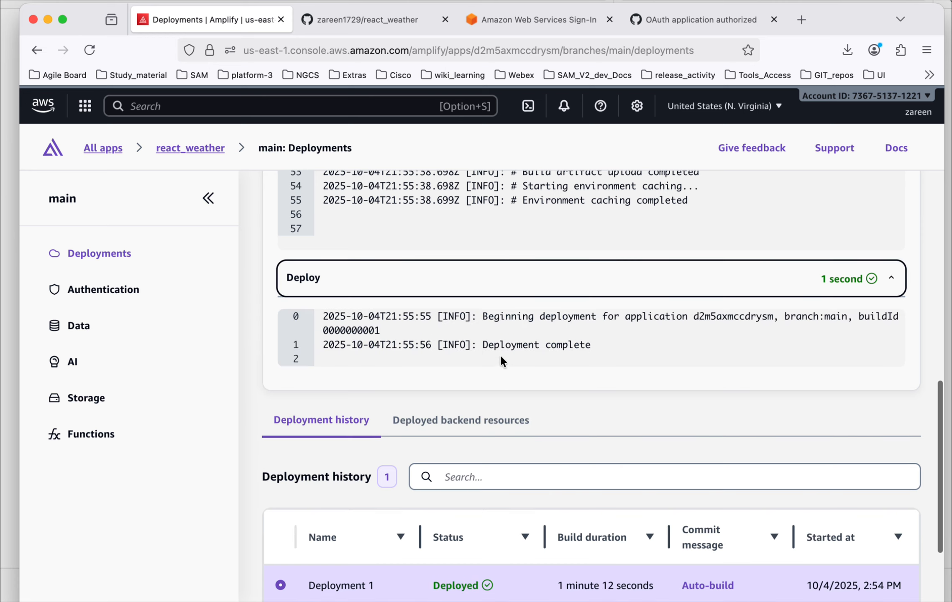
scroll(537, 348, down, 3)
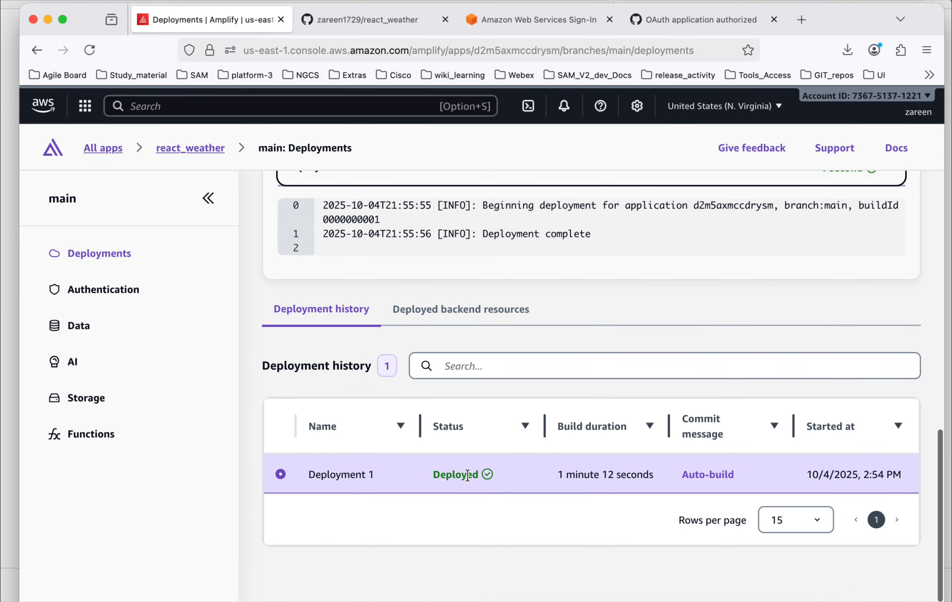
scroll(513, 504, up, 10)
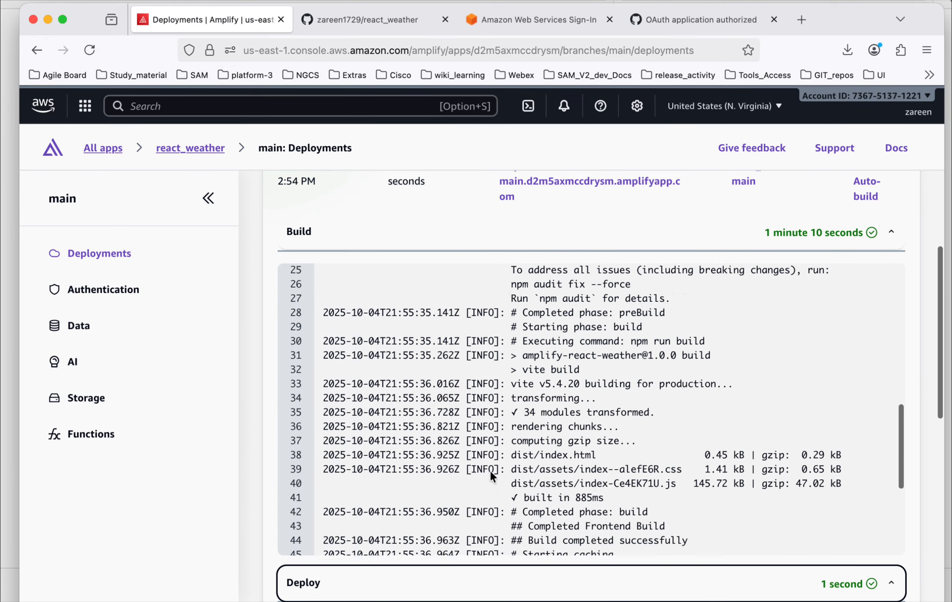
scroll(451, 424, up, 6)
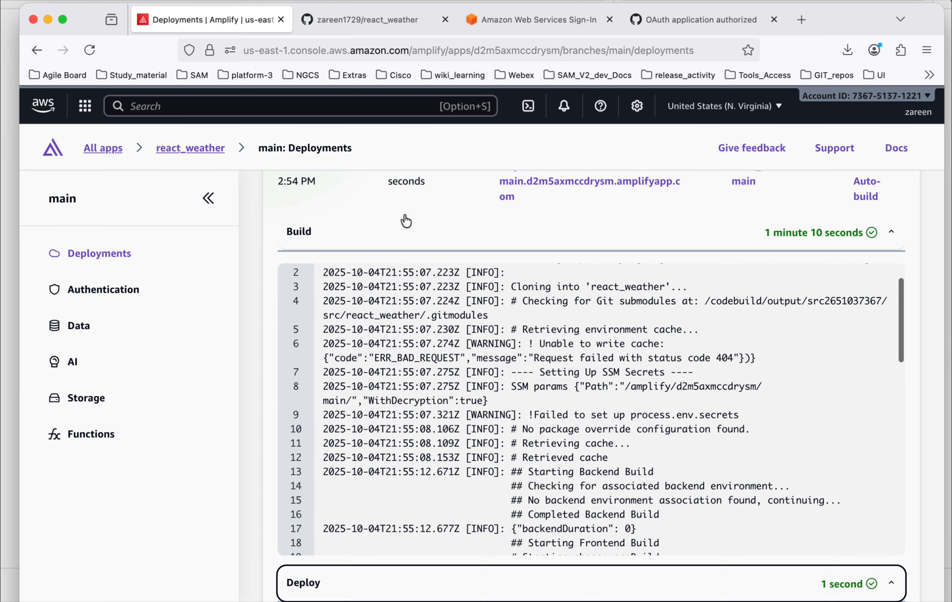
scroll(404, 218, up, 1)
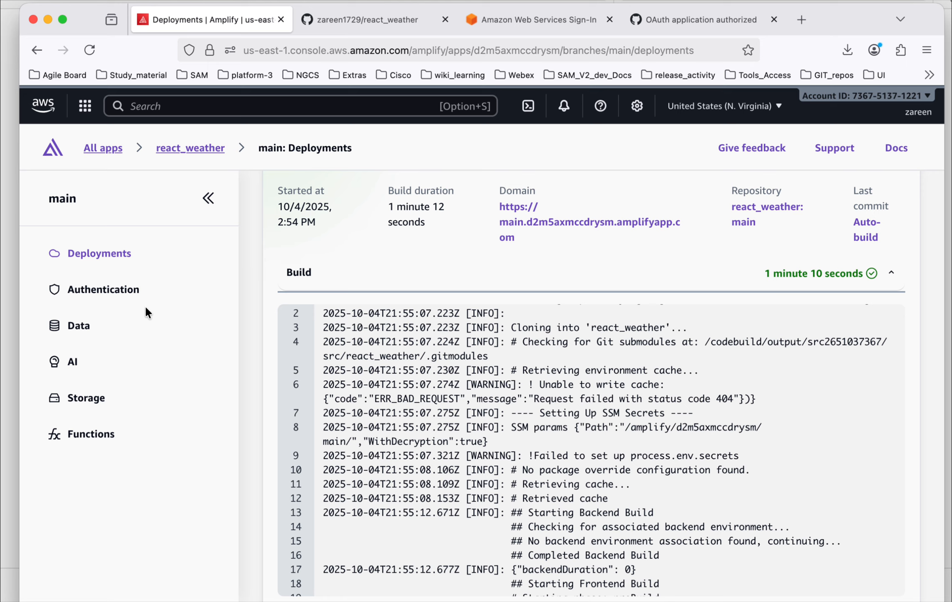
Open the deployed site from the deployment's domain link and look over its weather page.
click(579, 222)
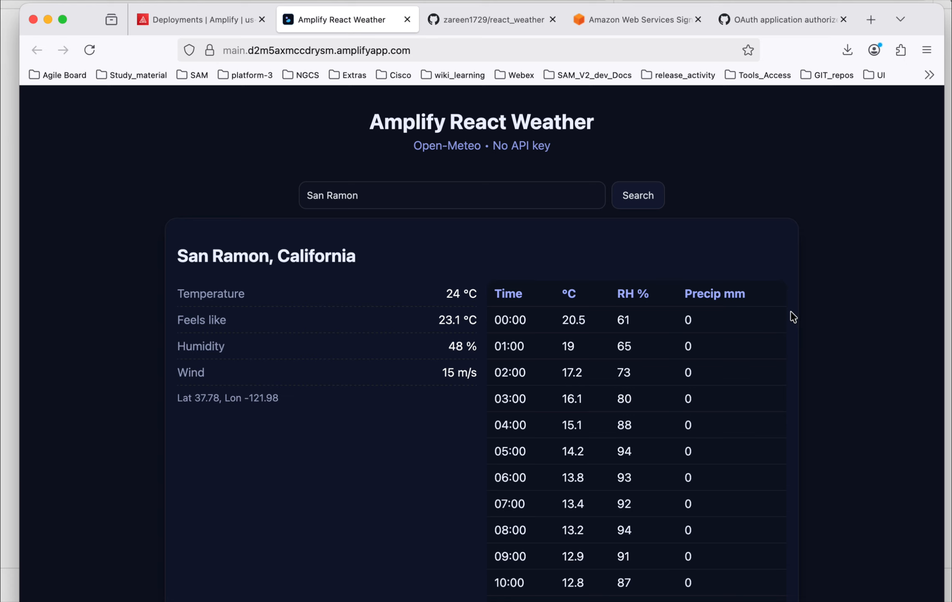
scroll(792, 317, down, 3)
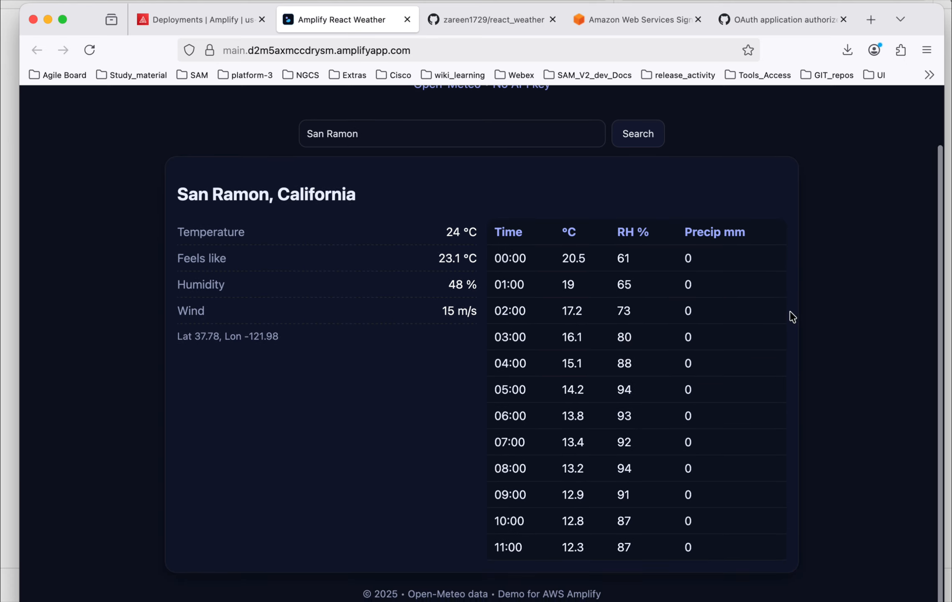
scroll(792, 317, up, 3)
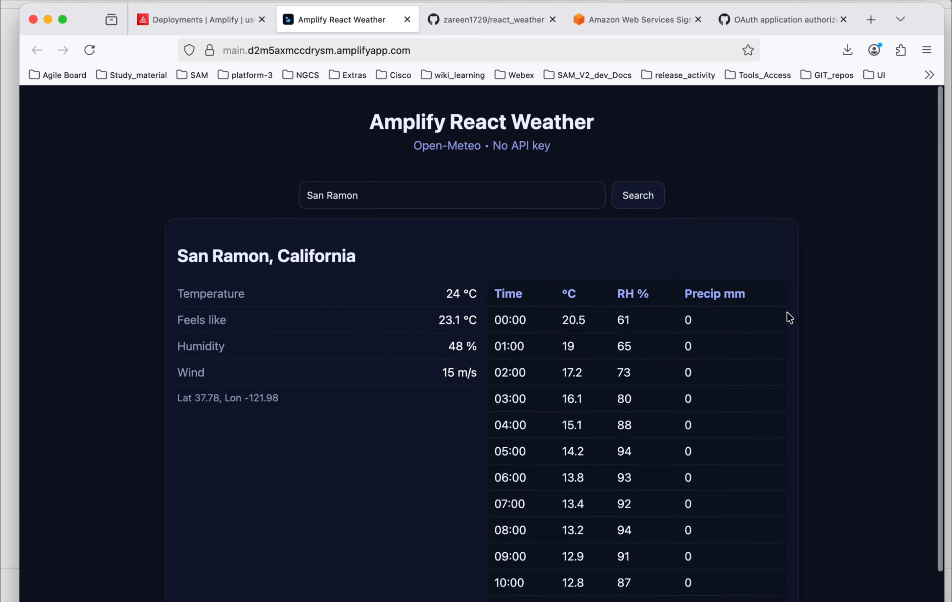